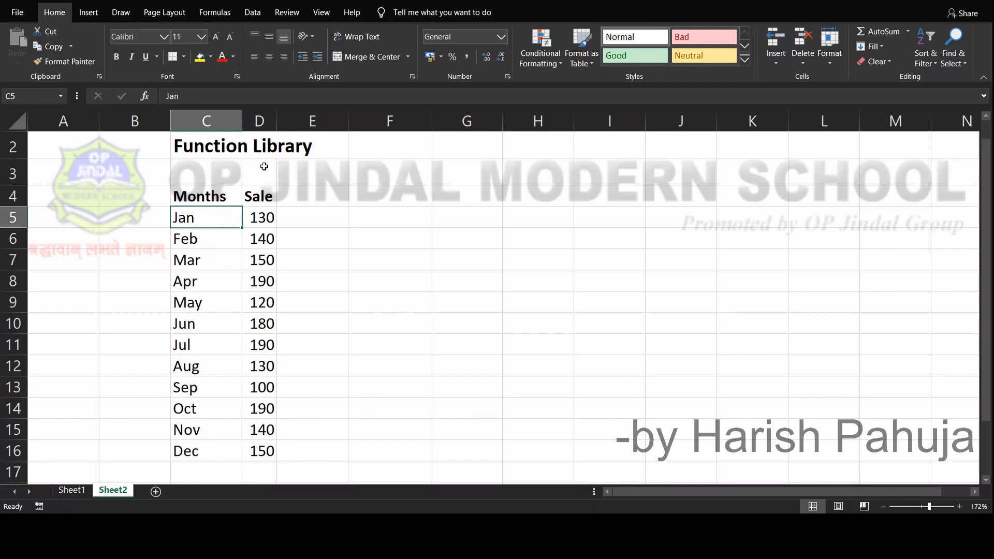
click(283, 150)
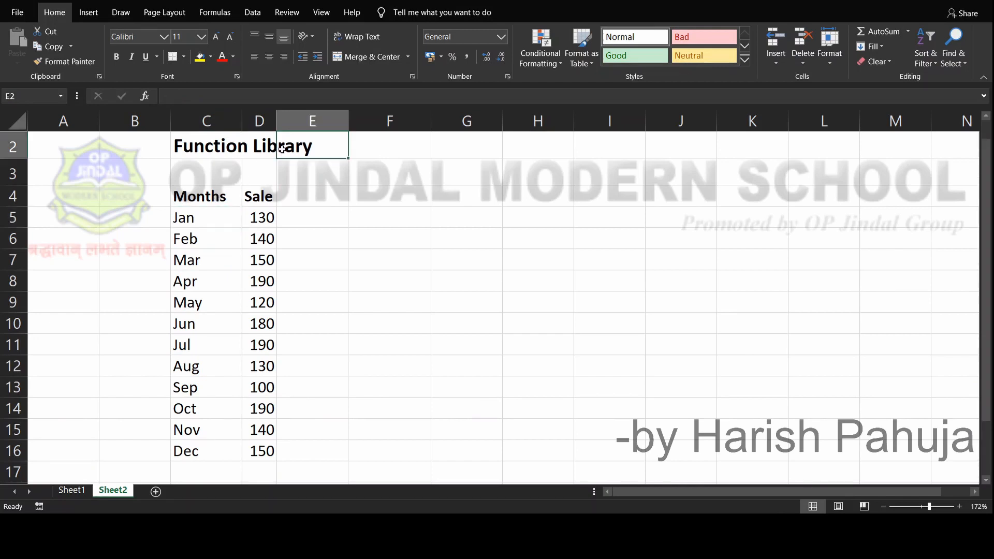
click(232, 147)
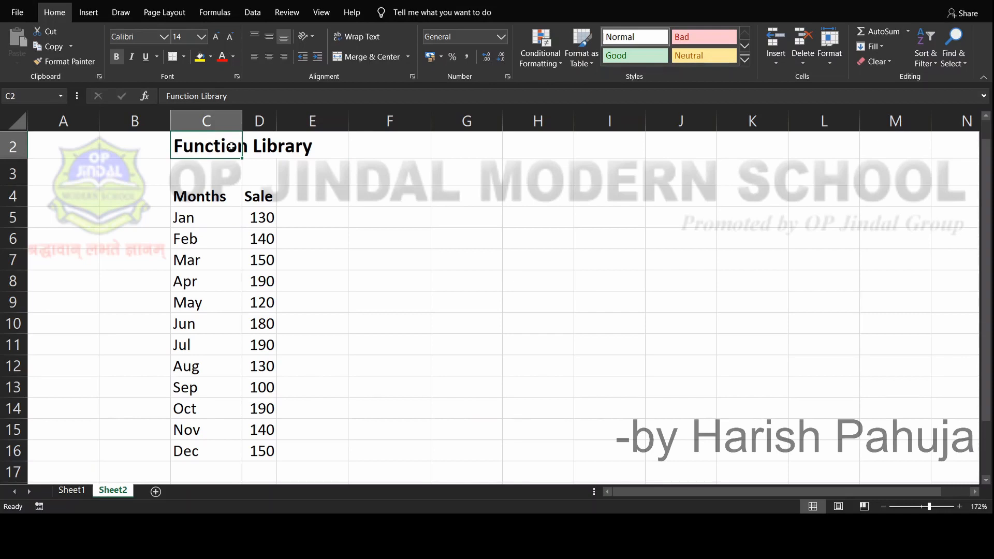
key(Down)
key(Down)
key(Down)
key(Down)
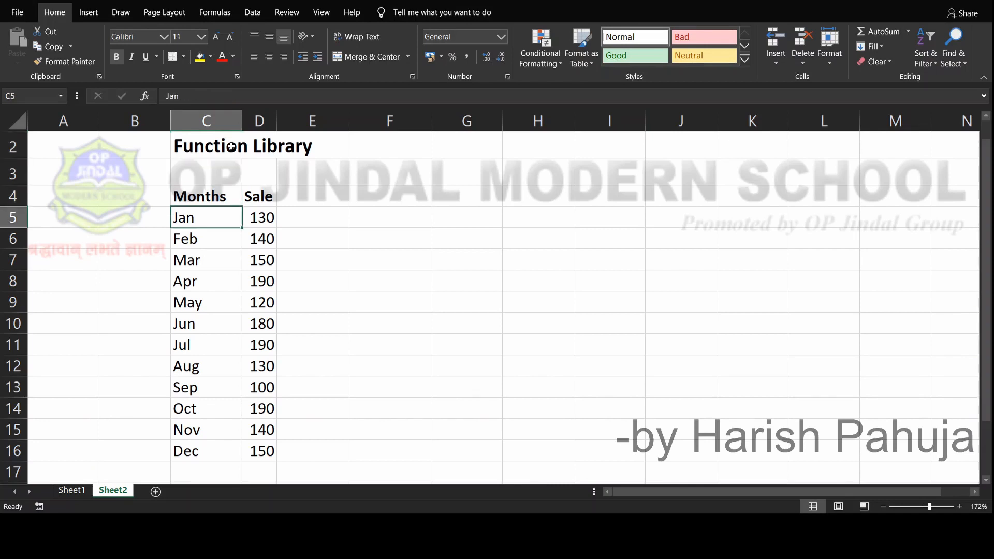
key(Right)
key(Right)
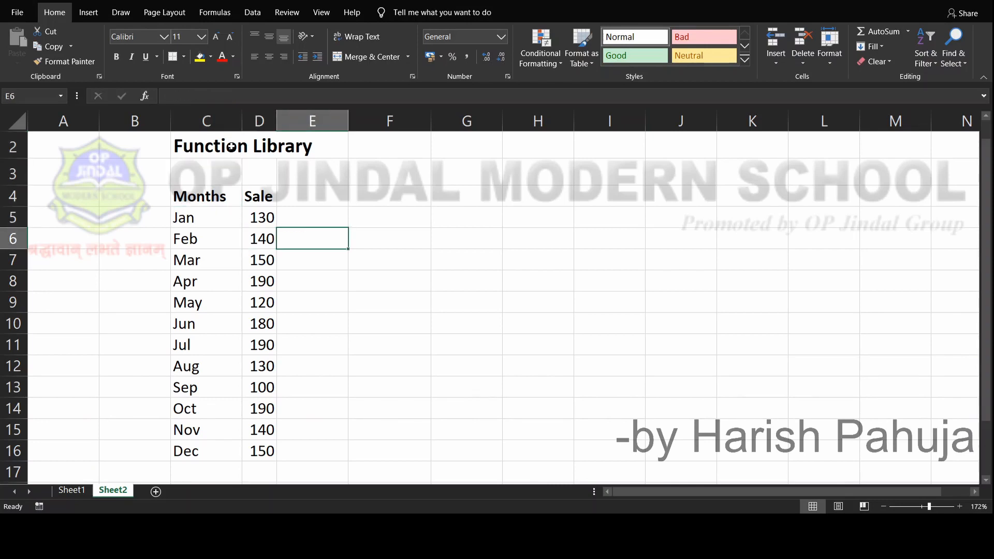
key(Up)
key(Up)
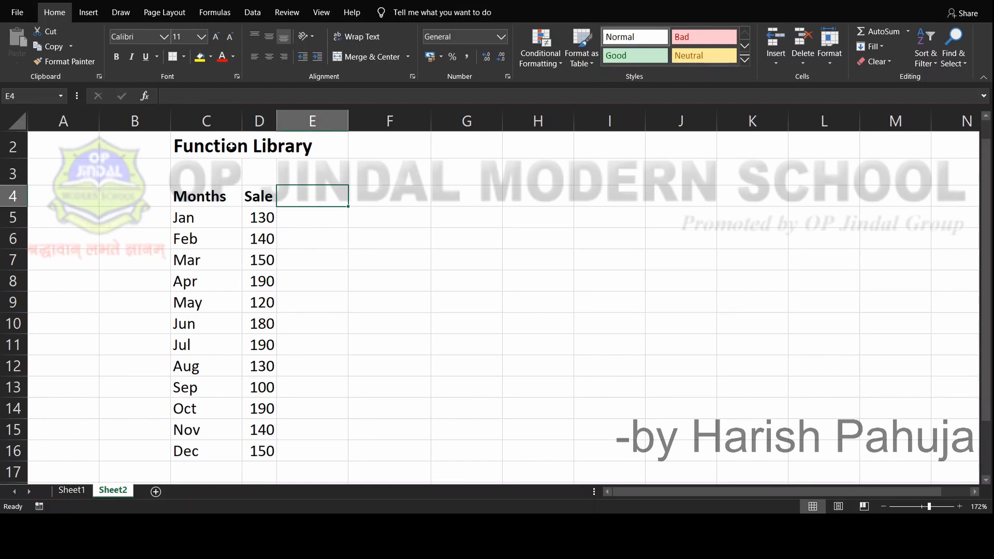
key(Down)
key(Down)
key(Down)
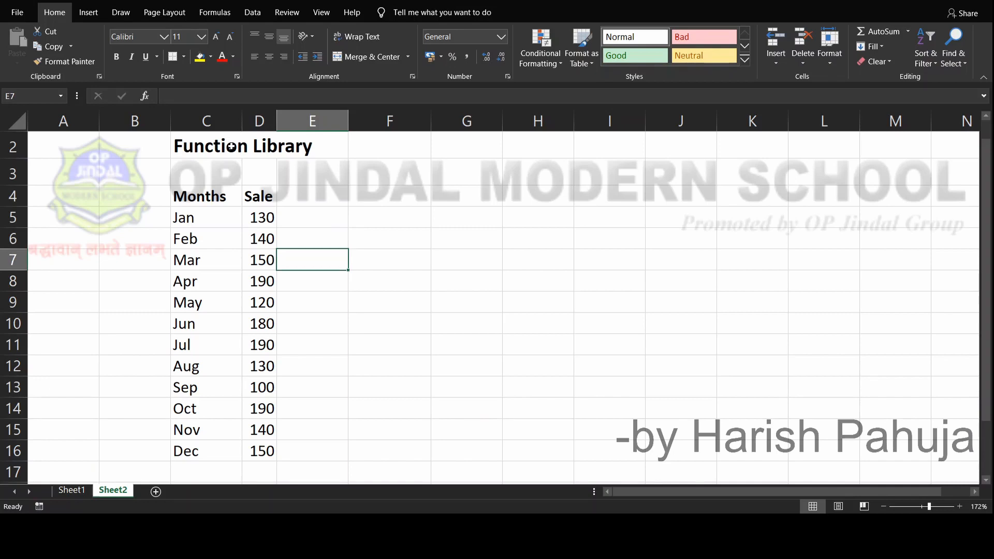
key(Down)
key(Down)
key(Down)
Select the empty cell E5 beside the January sale value
key(Up)
key(Up)
key(Up)
key(Up)
key(Up)
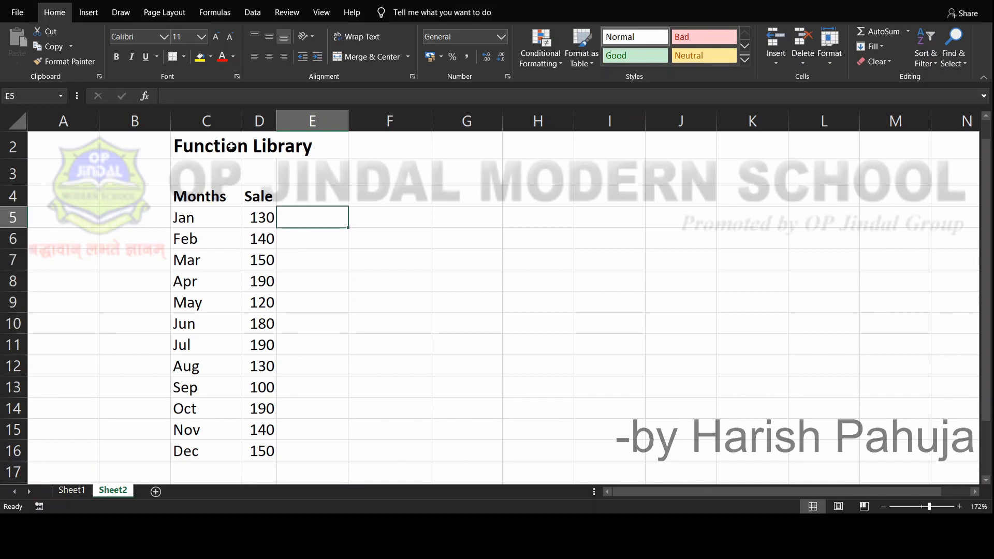
text(=)
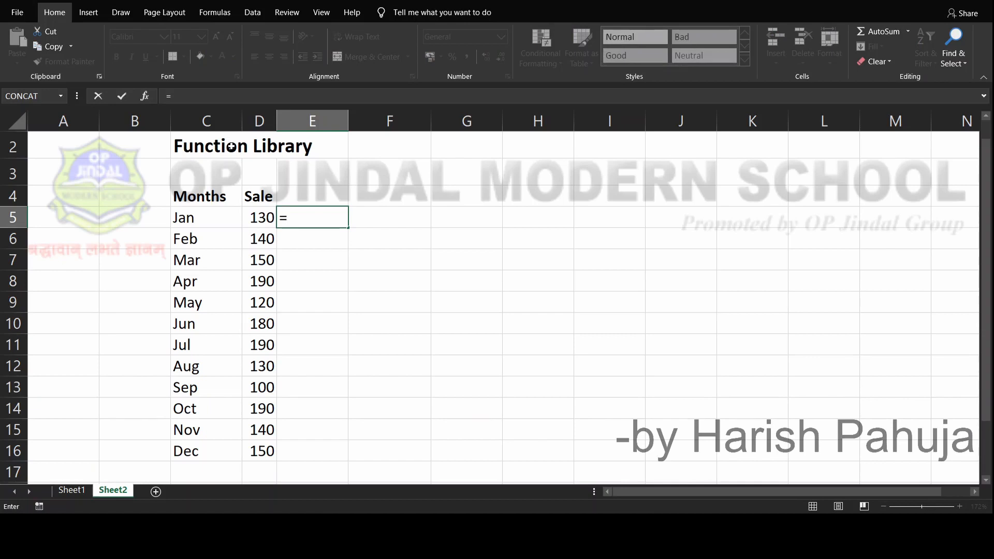
key(BackSpace)
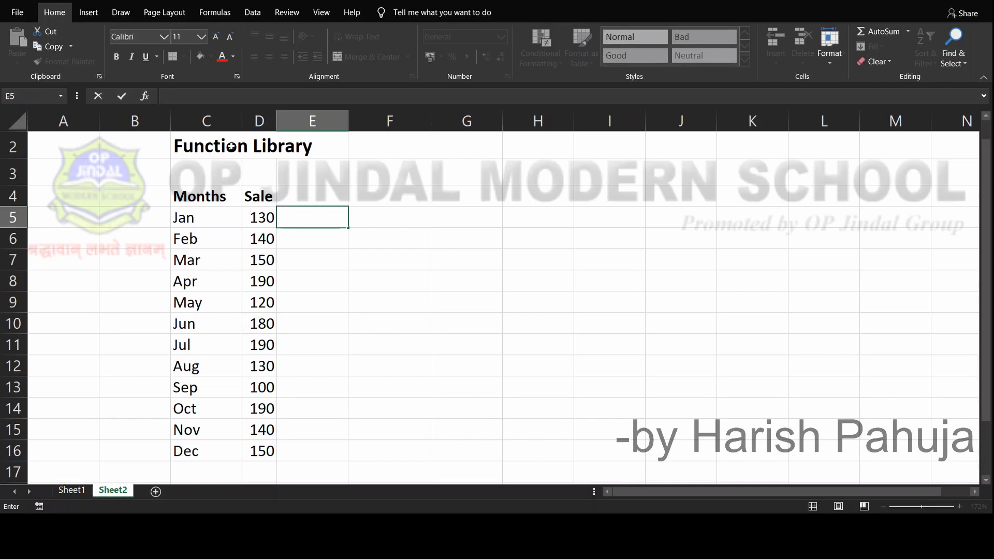
key(Escape)
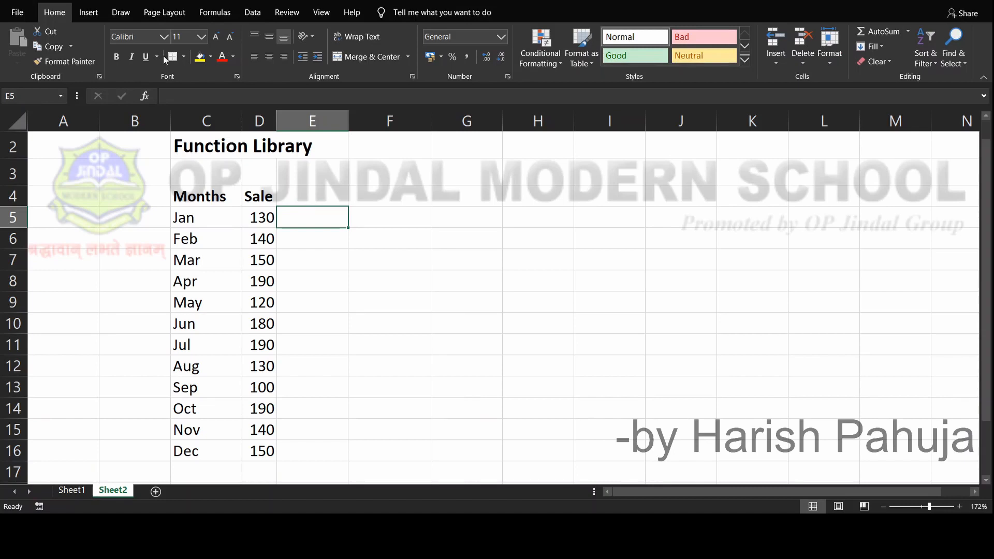
Insert the CONCAT function in cell E5 with C5 as Text1 and C6 as Text2
click(208, 15)
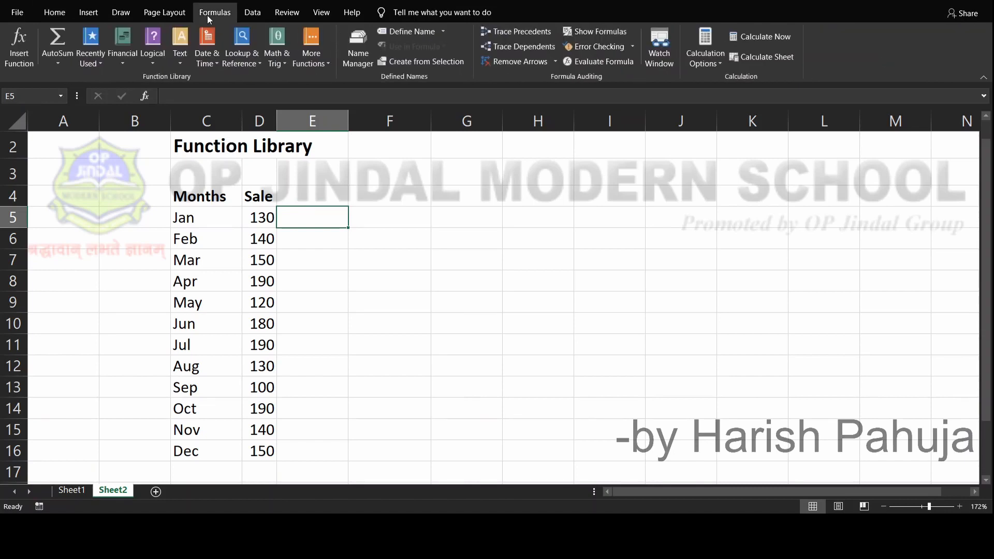
click(17, 61)
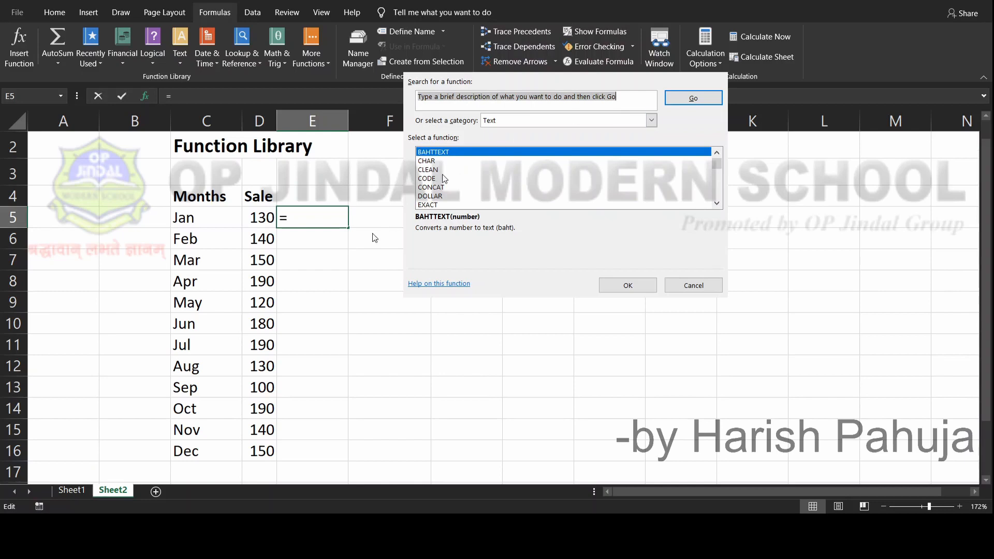
click(433, 189)
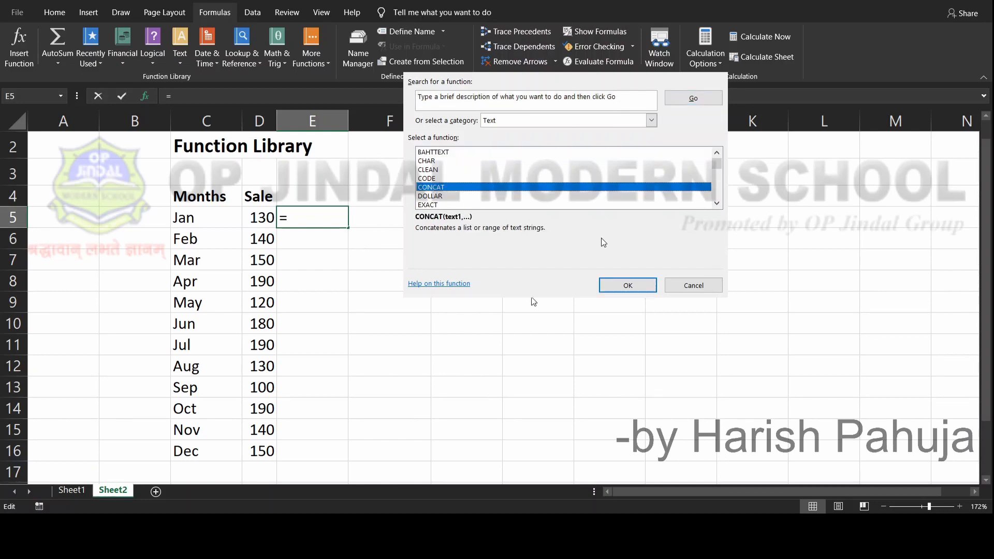
click(628, 287)
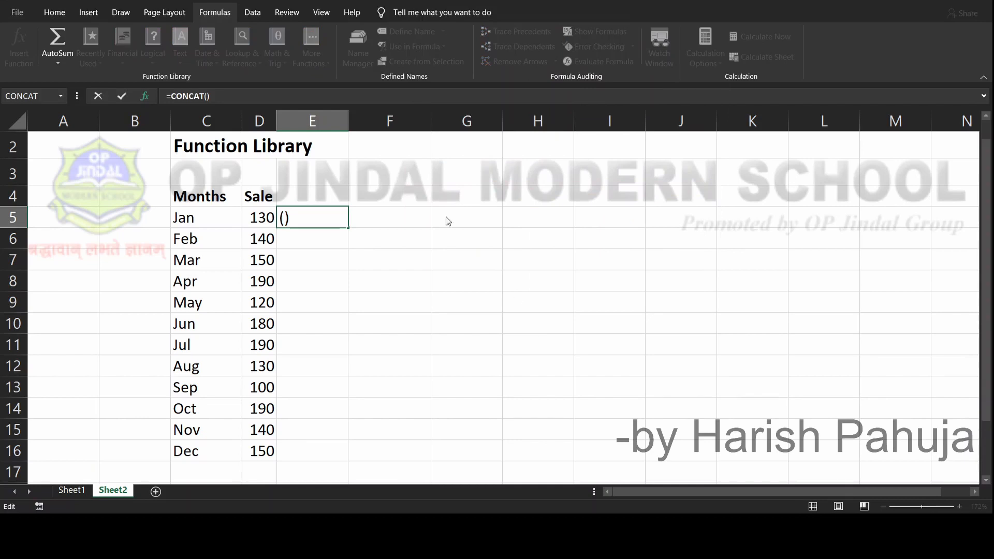
click(203, 219)
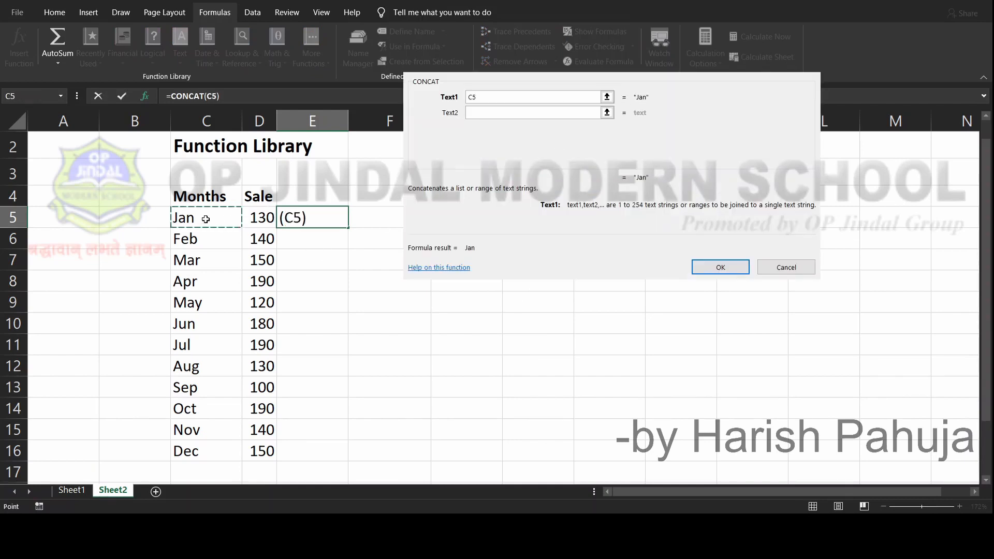
click(490, 114)
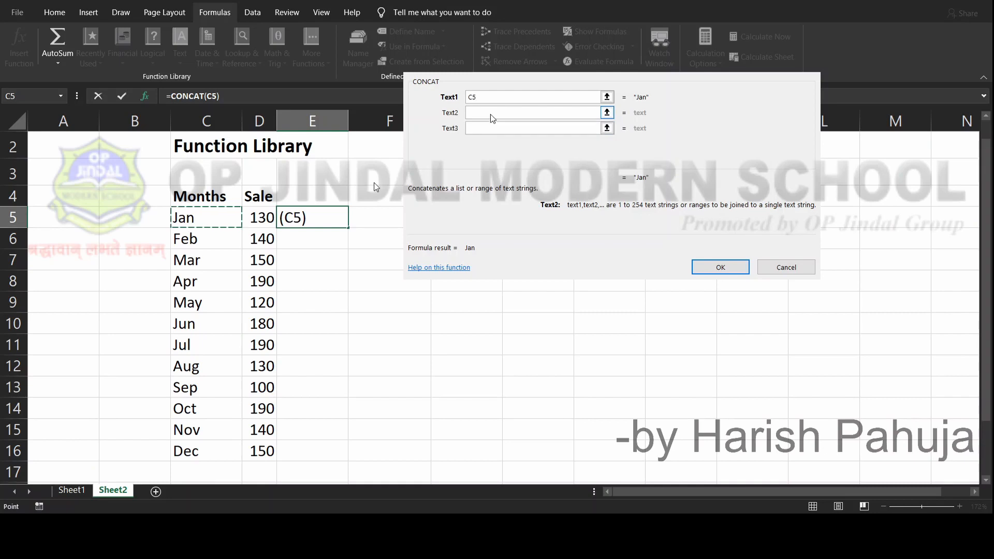
click(205, 239)
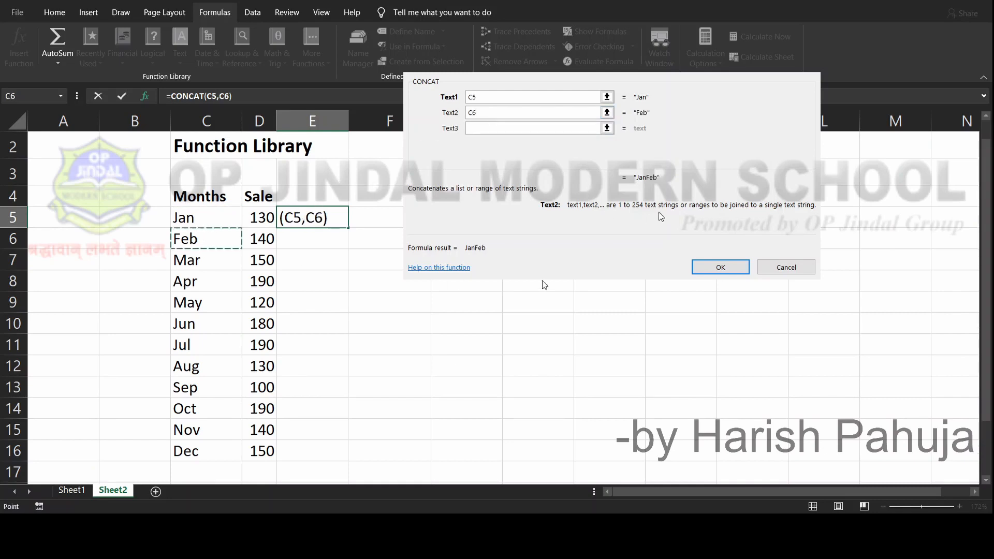
click(720, 267)
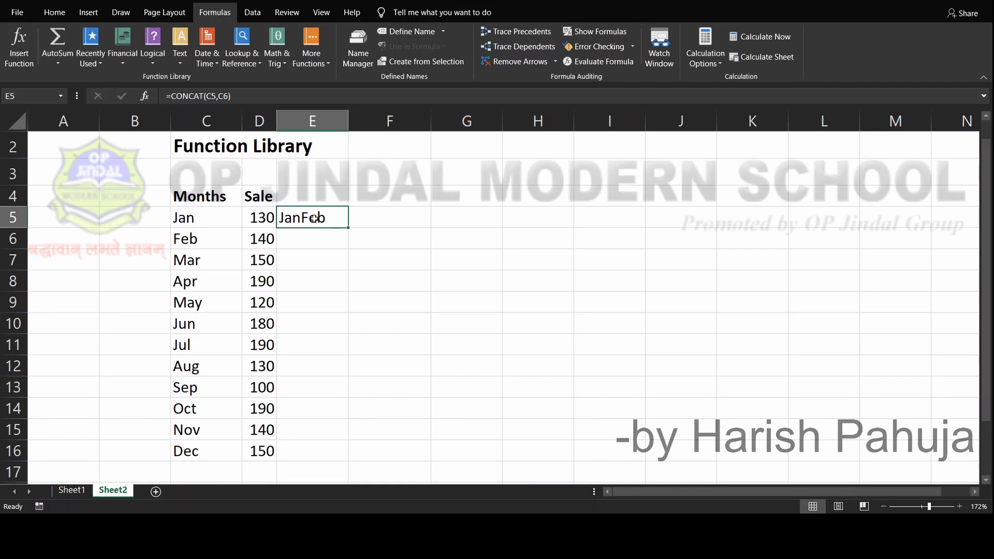
Start inserting a function in cell E6 and set the function category to Math & Trig
key(Down)
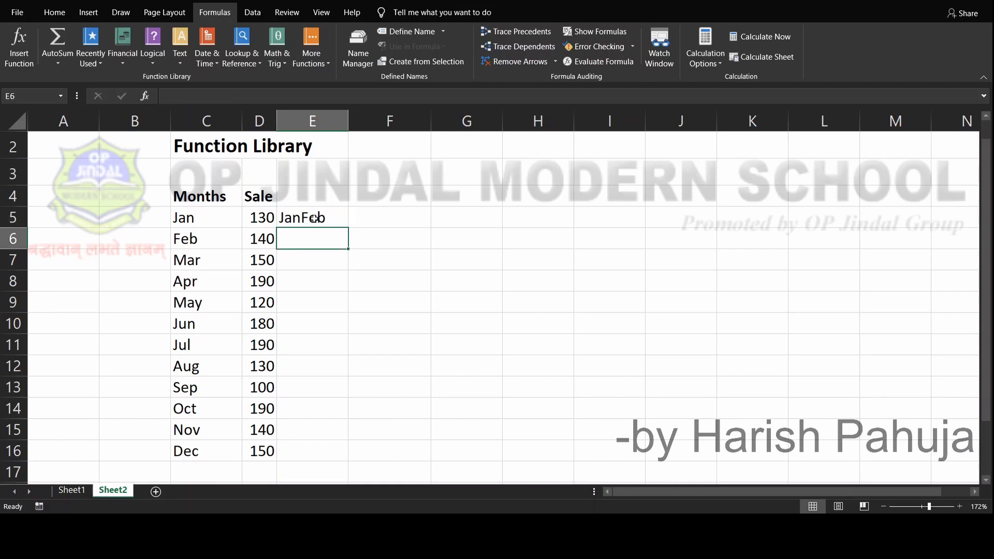
click(12, 59)
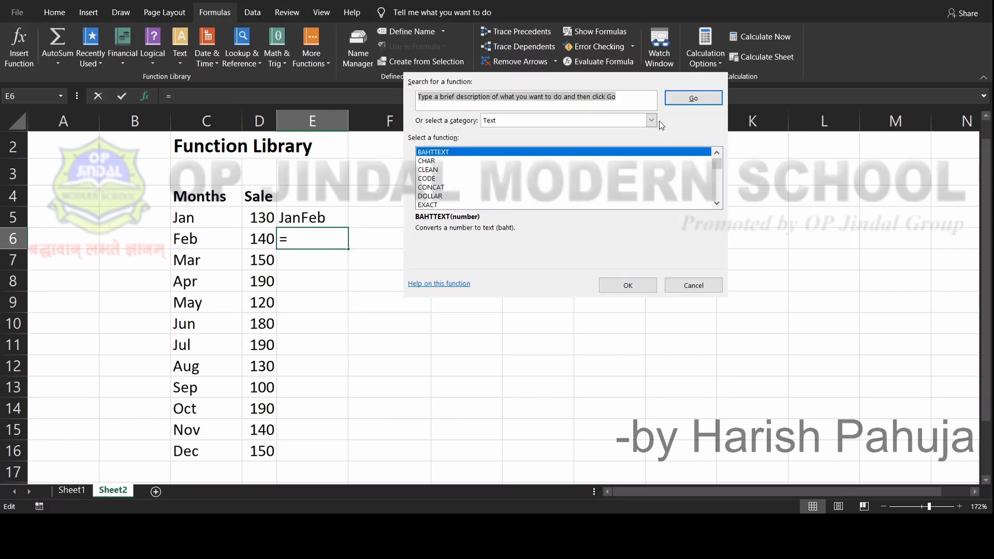
click(650, 120)
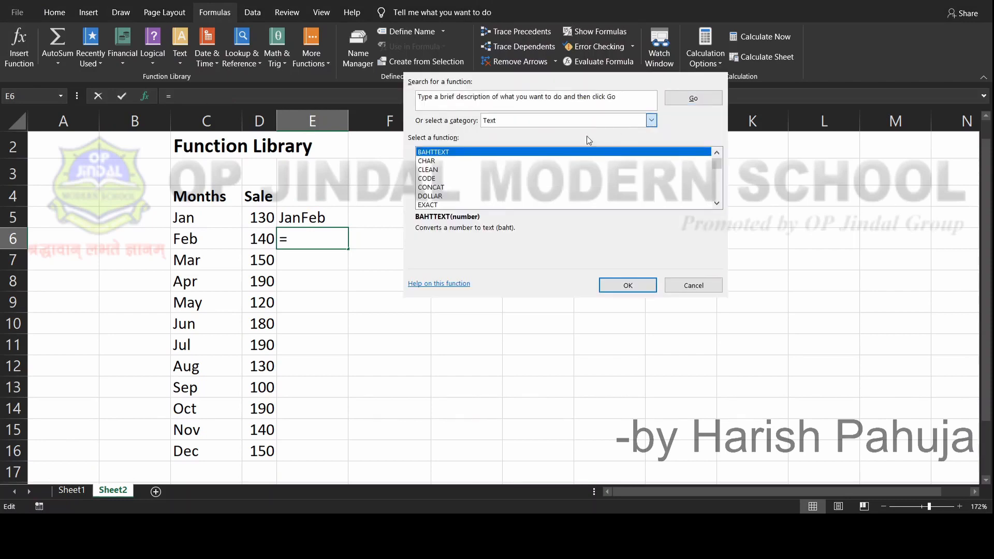
click(546, 166)
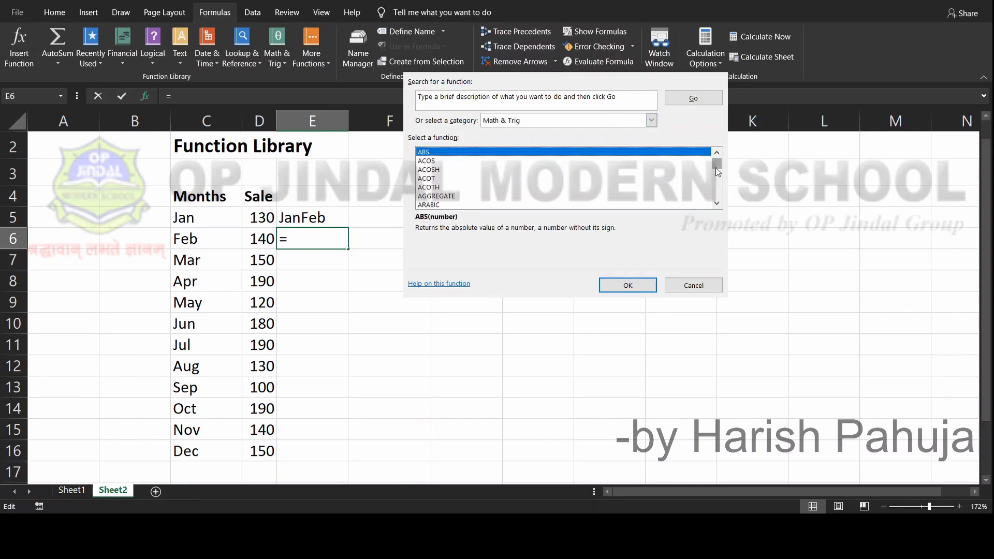
Find the POWER function among the Math & Trig functions and choose it for cell E6
key(Down)
key(Down)
key(Down)
key(Down)
key(Down)
key(Down)
key(Down)
key(Down)
key(Down)
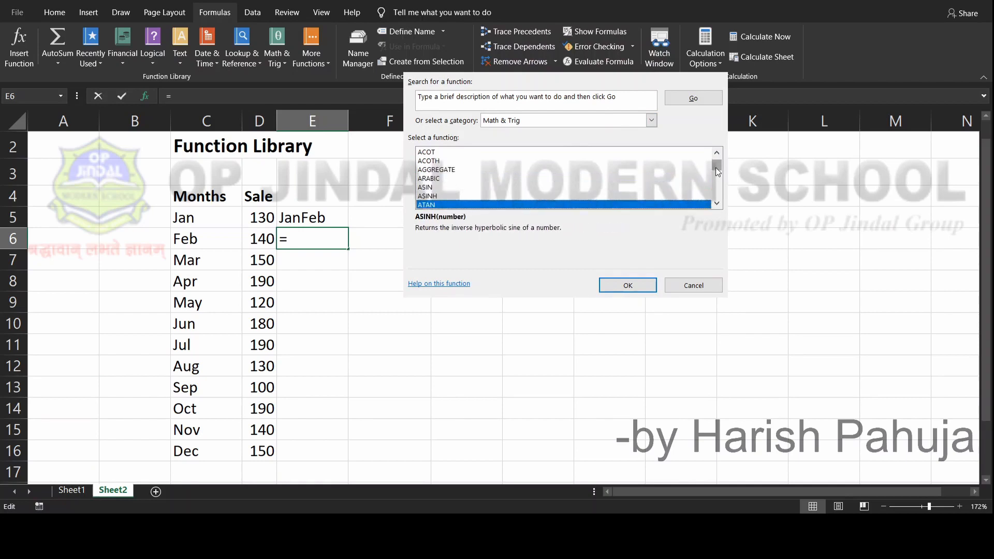
key(Down)
key(Down)
key(Down)
key(Down)
key(Down)
key(Down)
key(Down)
key(Down)
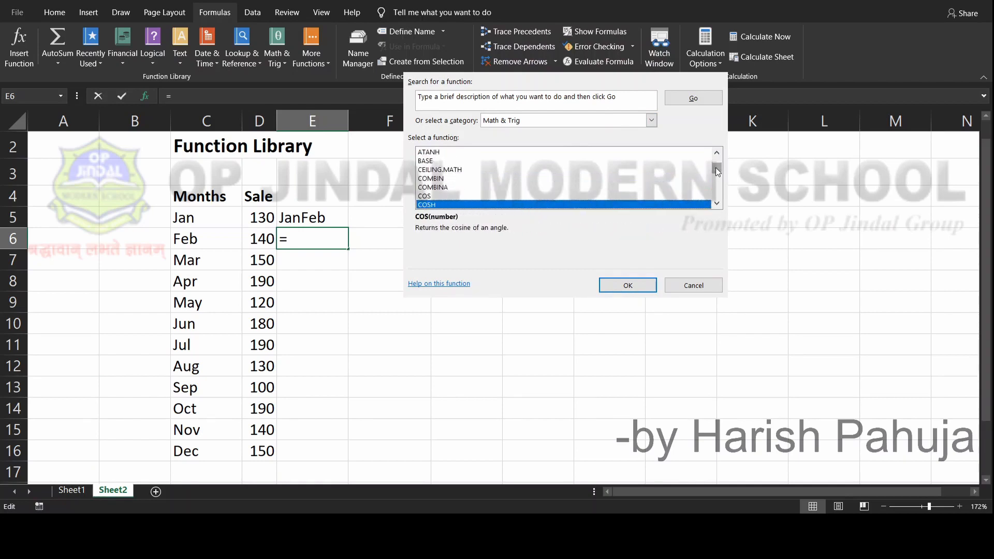
key(Down)
key(Down)
key(Down)
key(Down)
key(Down)
key(Down)
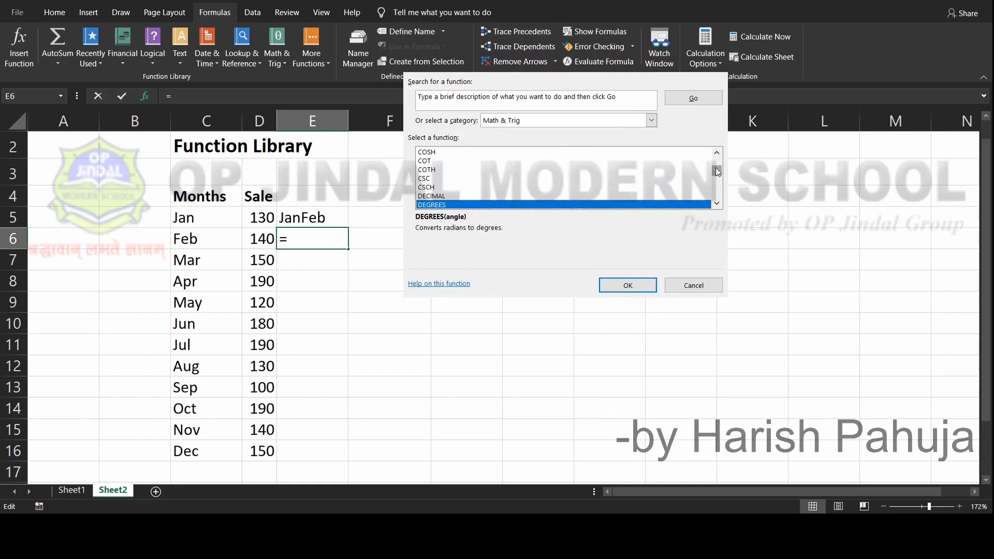
key(Down)
key(Down)
key(Down)
key(Down)
key(Down)
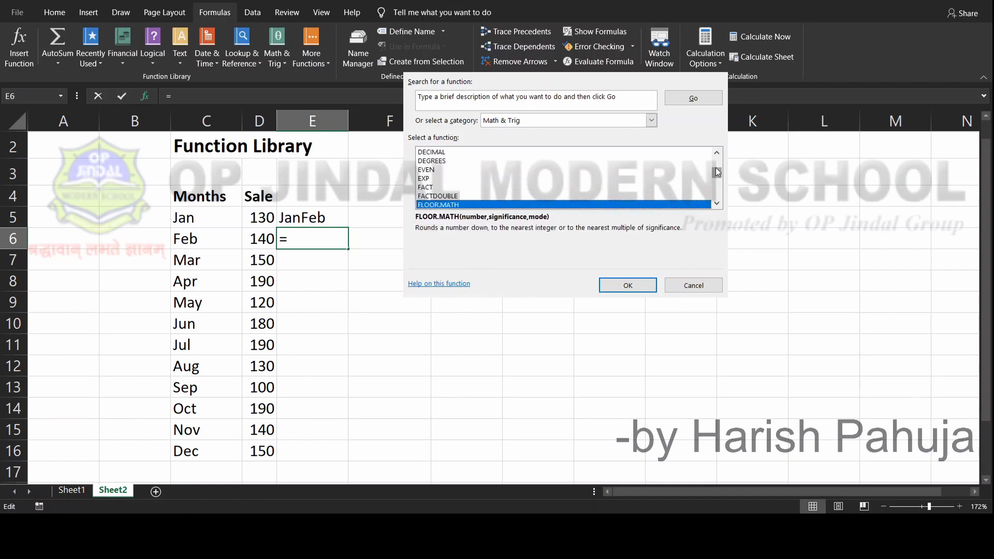
key(Down)
key(Down)
key(Down)
key(Down)
key(Down)
key(Down)
key(Down)
key(Down)
key(Down)
key(Down)
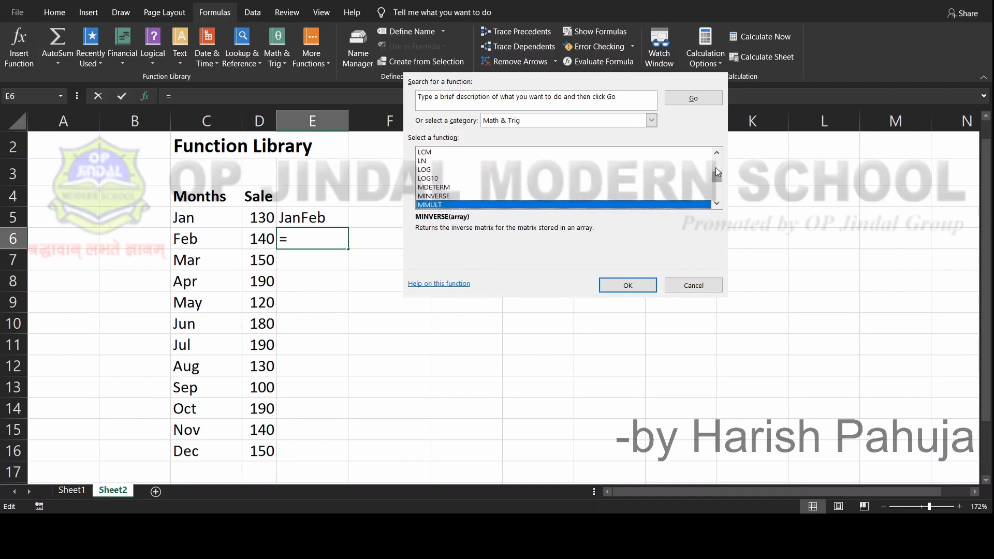
key(Down)
key(Down)
key(Down)
key(Down)
key(Down)
key(Down)
key(Down)
key(Down)
key(Down)
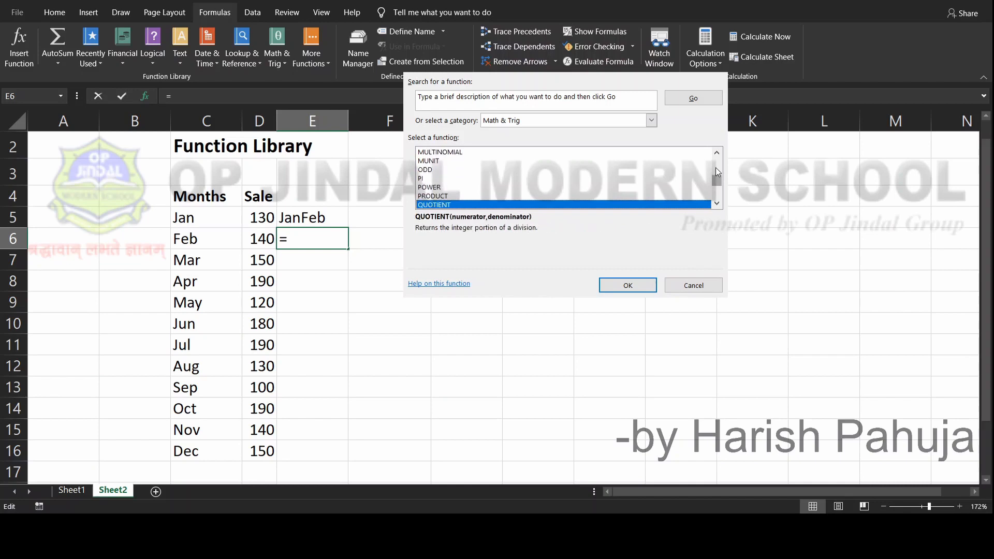
key(Down)
key(Up)
key(Up)
key(Up)
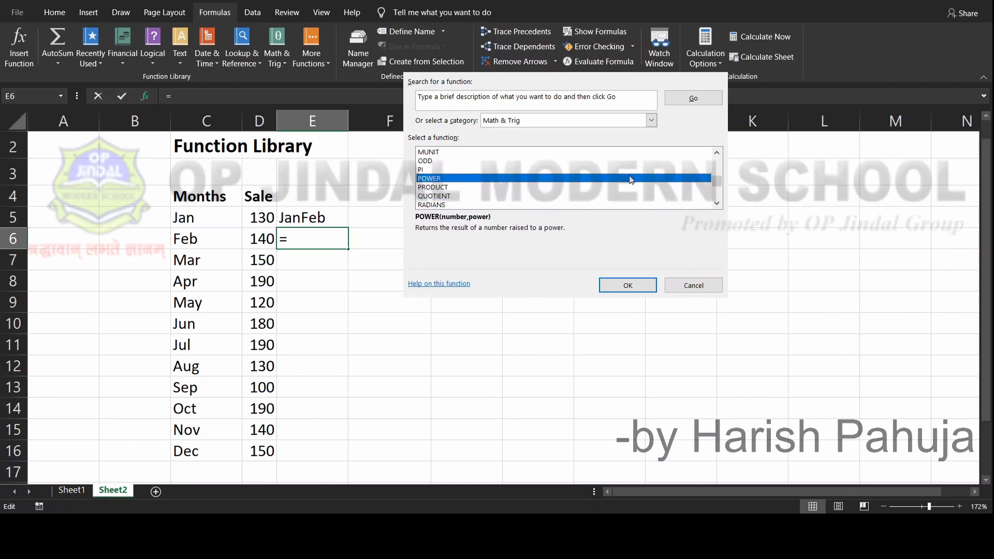
key(Return)
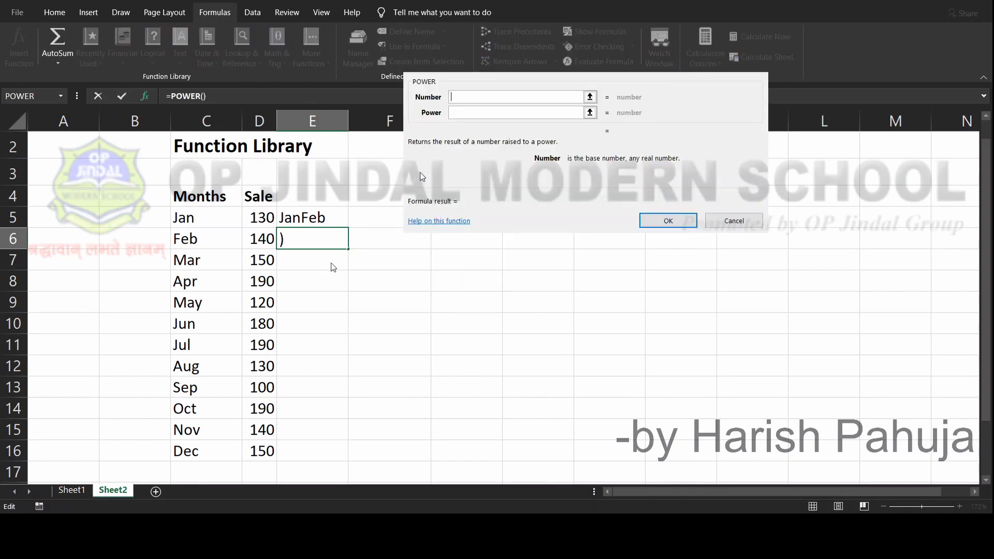
Complete the POWER function with D5 as the number and 2 as the power, and move on to cell E7
click(260, 220)
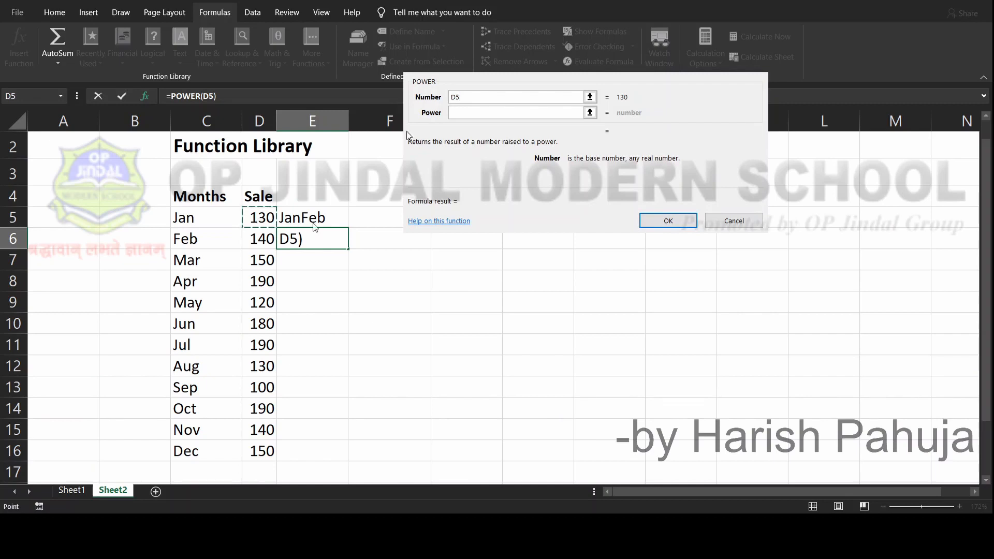
click(463, 113)
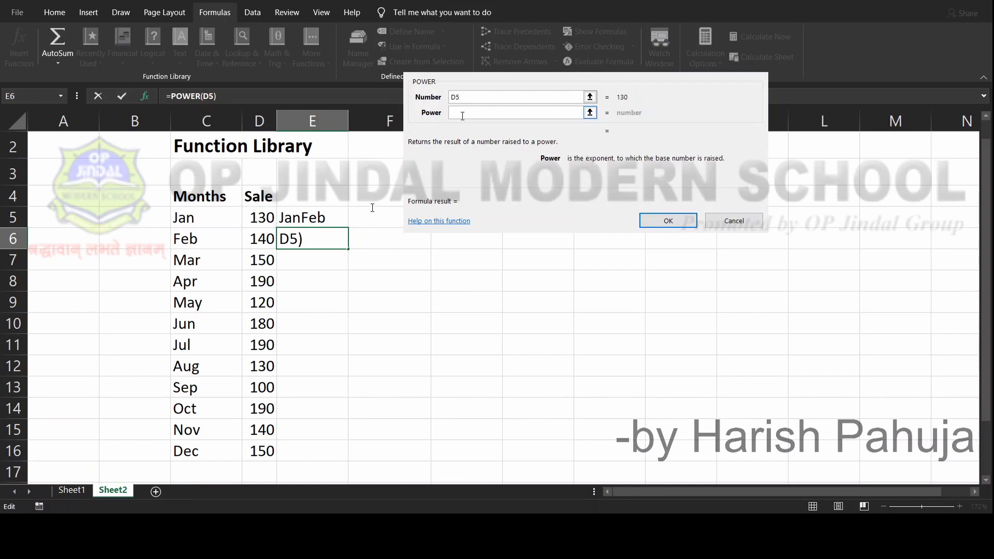
text(2)
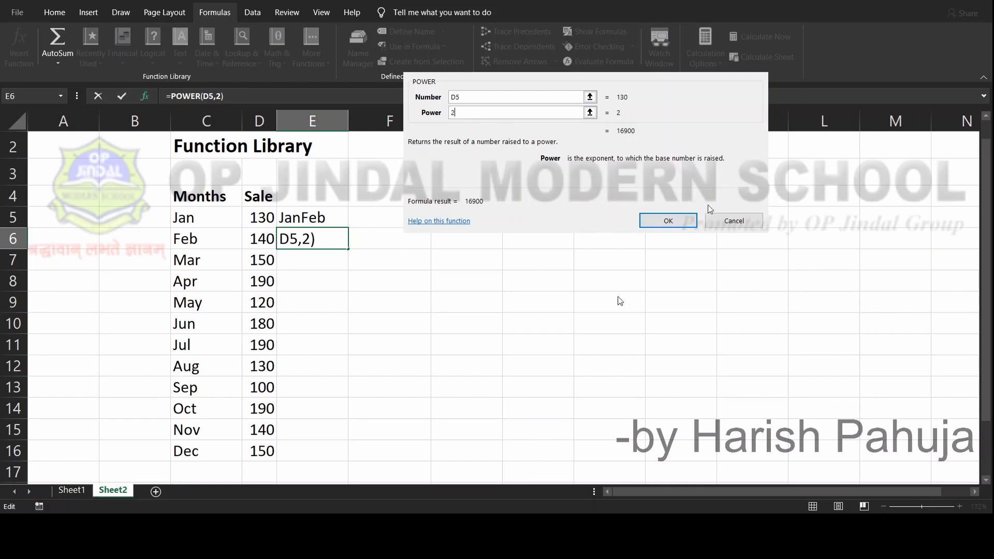
click(695, 222)
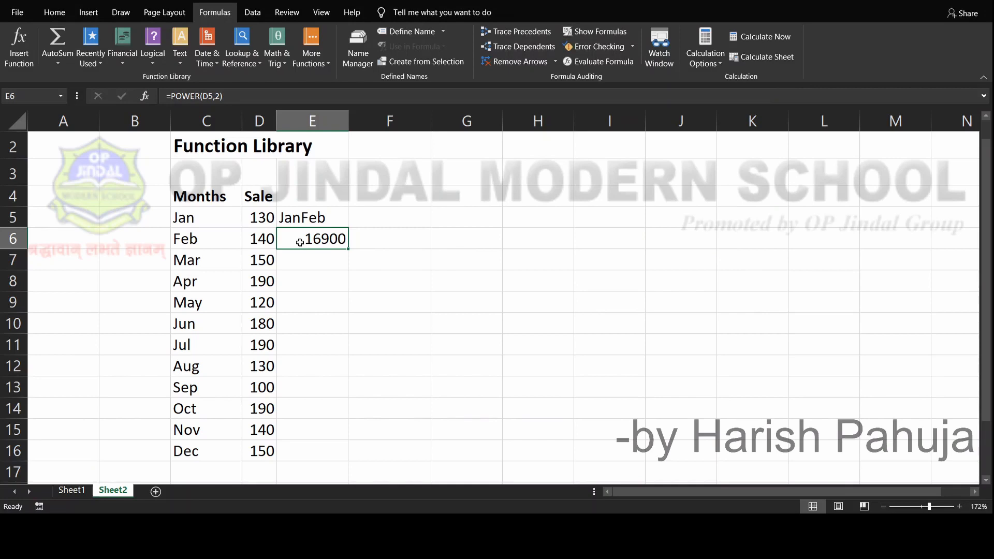
key(Down)
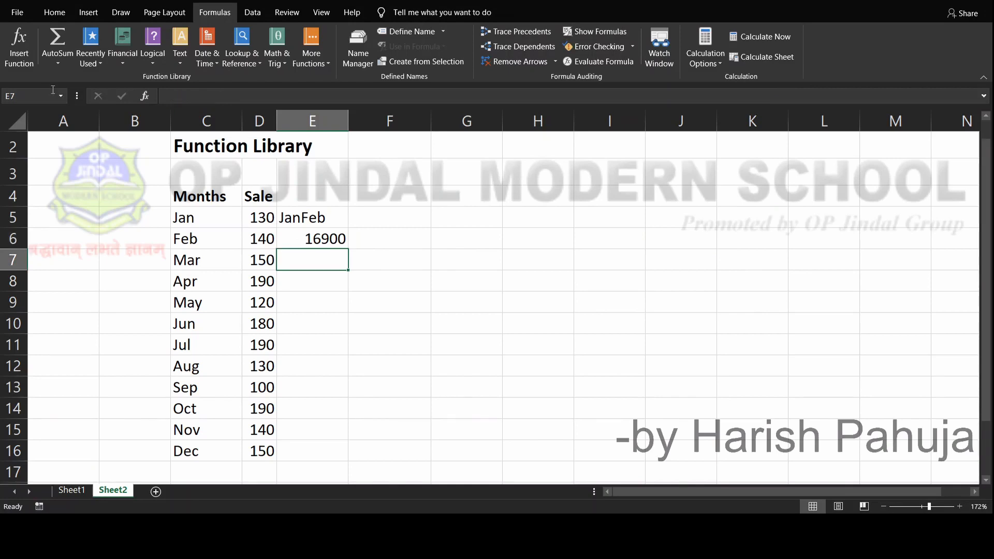
Start inserting a function in cell E7 and set the function category to All
click(26, 62)
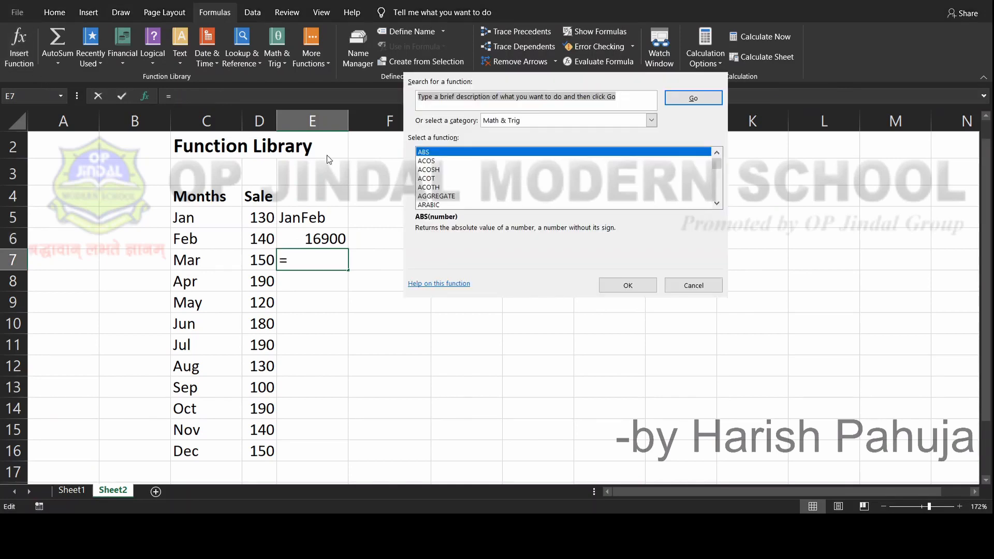
click(652, 119)
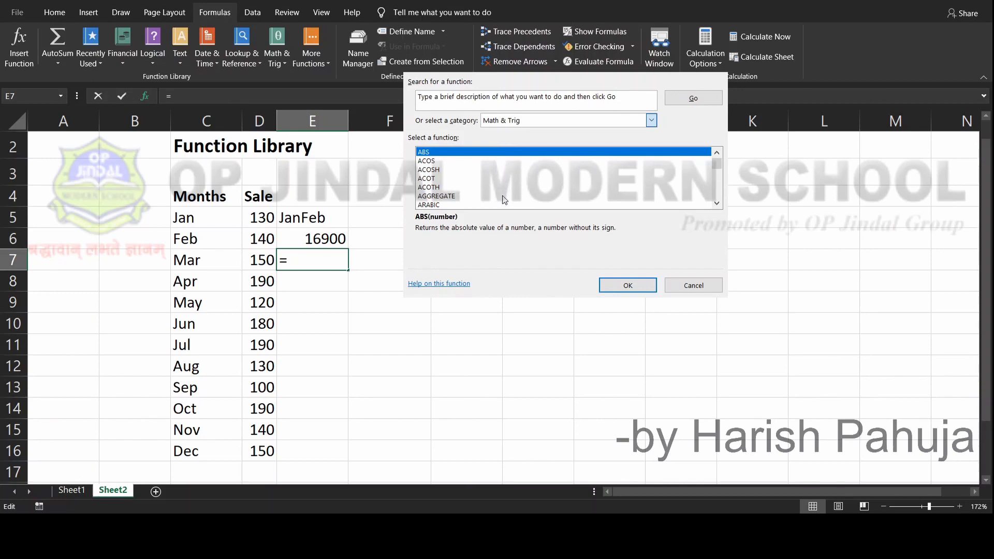
click(495, 142)
Browse the full alphabetical list of functions, looking for the AVERAGE function
click(471, 169)
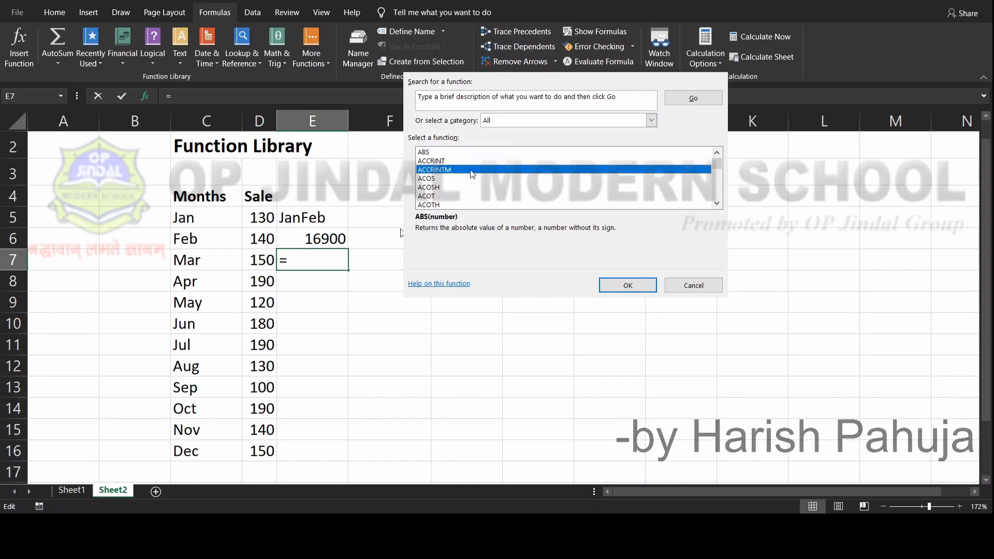
key(Down)
key(Down)
key(Down)
key(Down)
key(Down)
key(Down)
key(Down)
key(Down)
key(Down)
key(Down)
key(Down)
key(Down)
key(Down)
key(Down)
key(Down)
key(Down)
key(Down)
key(Down)
key(Down)
key(Down)
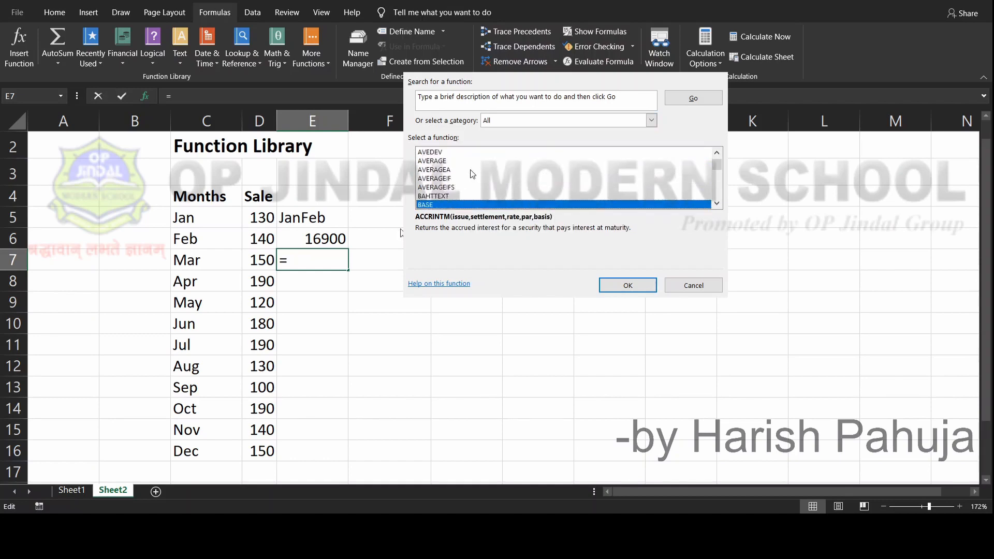
key(Down)
key(Down)
key(Down)
key(Down)
key(Down)
key(Down)
key(Down)
key(Down)
key(Down)
key(Down)
key(Down)
key(Down)
key(Down)
key(Down)
key(Down)
key(Down)
key(Down)
key(Down)
key(Down)
key(Down)
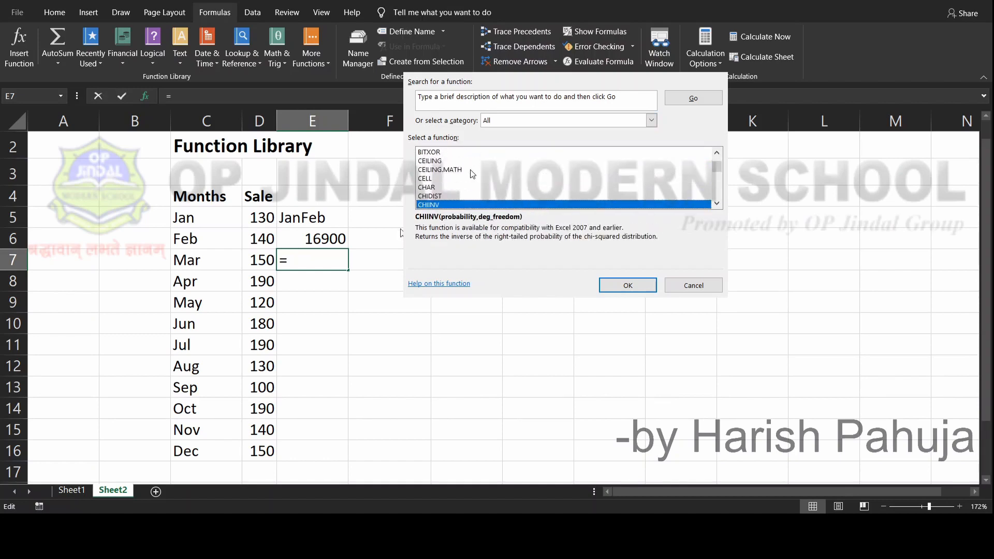
key(Down)
key(Down)
key(Down)
key(Down)
key(Down)
key(Down)
key(Down)
key(Down)
key(Down)
key(Down)
key(Down)
key(Down)
key(Down)
key(Down)
key(Down)
key(Down)
key(Down)
key(Down)
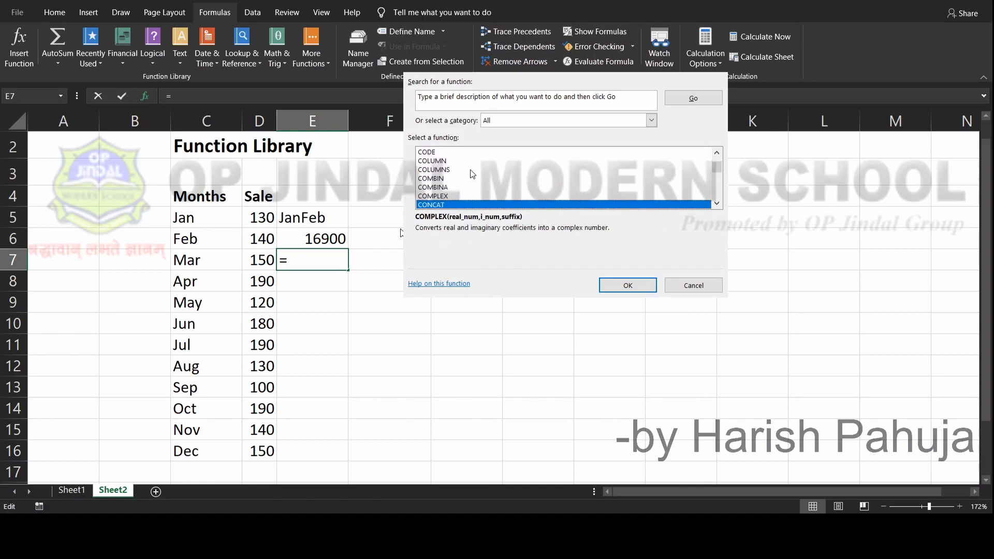
key(Down)
key(Down)
key(Down)
key(Down)
key(Down)
key(Down)
key(Down)
key(Down)
key(Down)
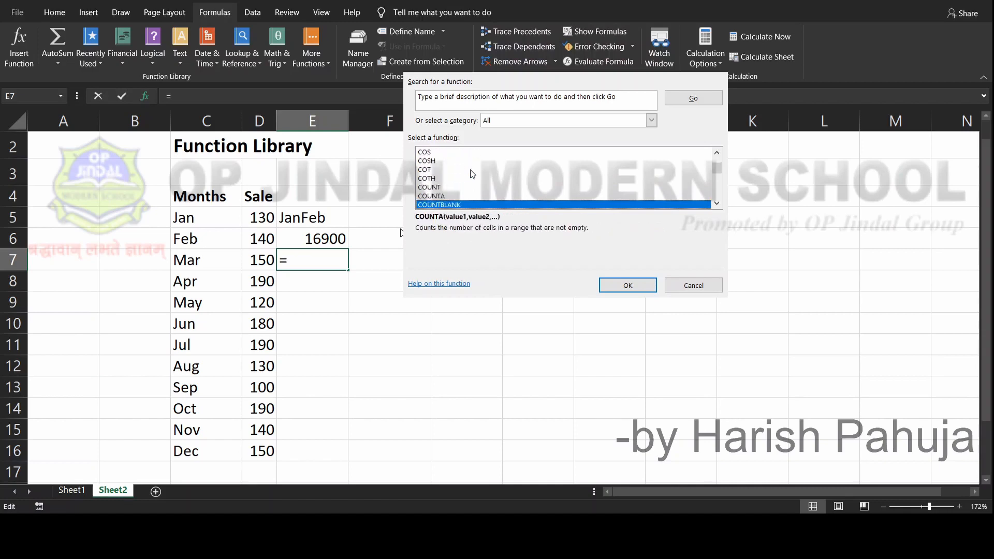
key(a)
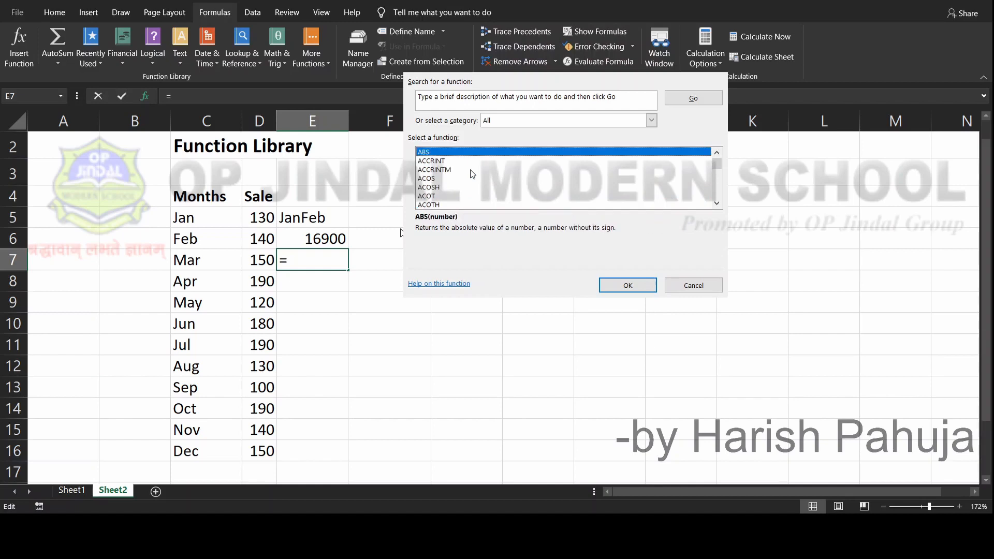
key(v)
key(a)
Search the function library for "average" and choose the AVERAGE function for cell E7
click(625, 102)
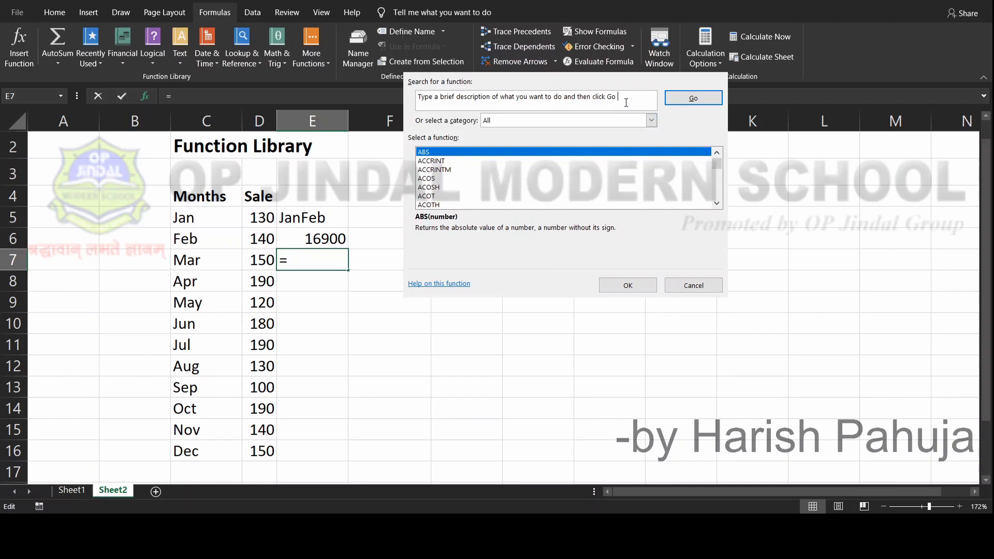
text(average)
key(Return)
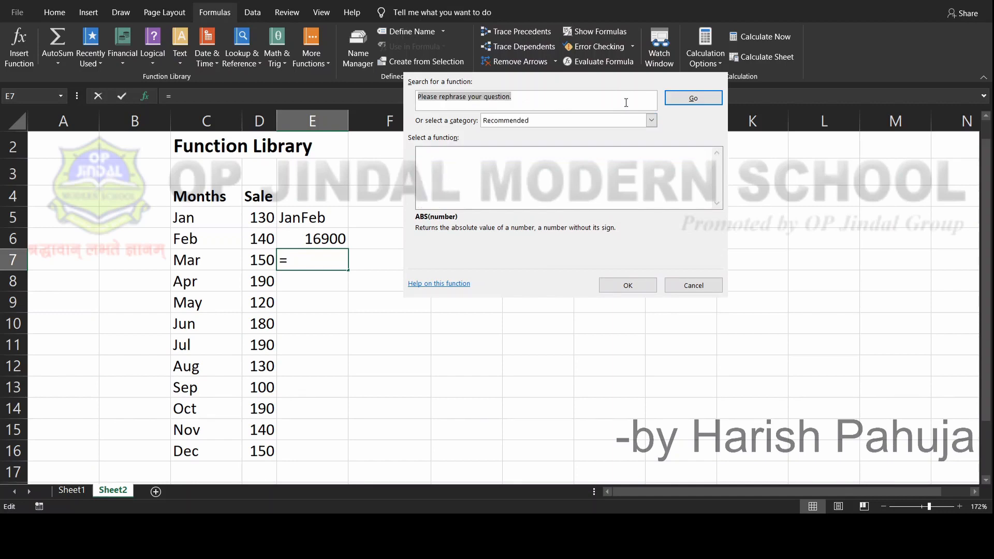
text(average)
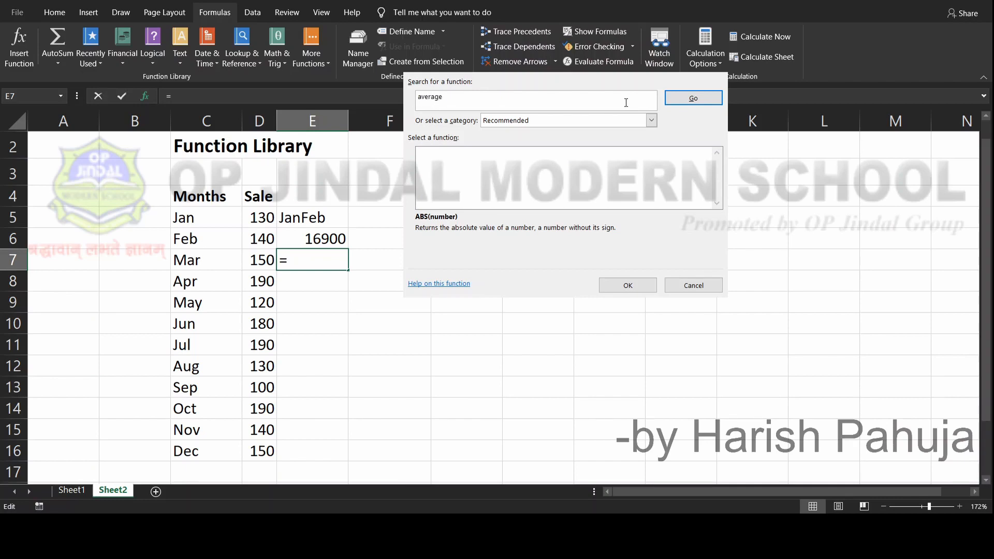
key(Return)
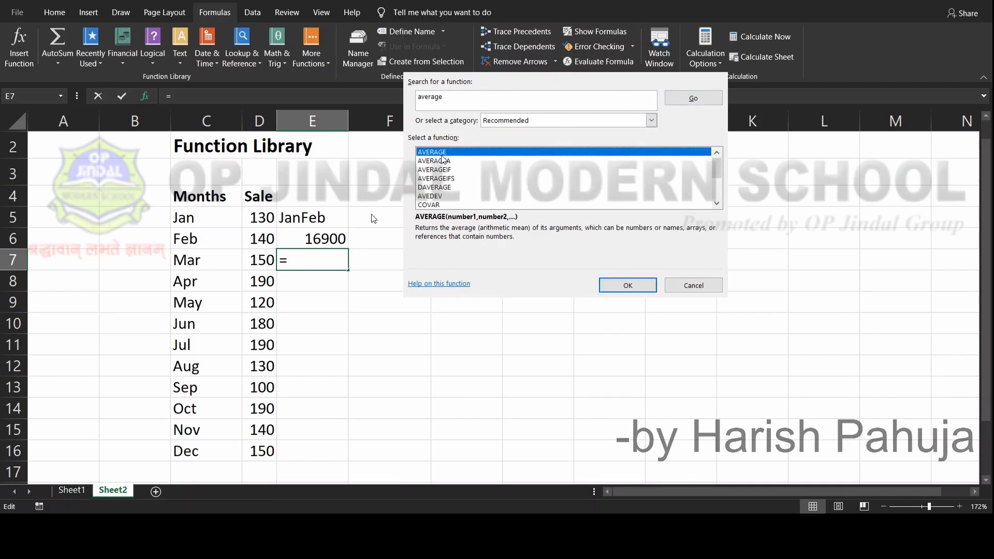
key(Return)
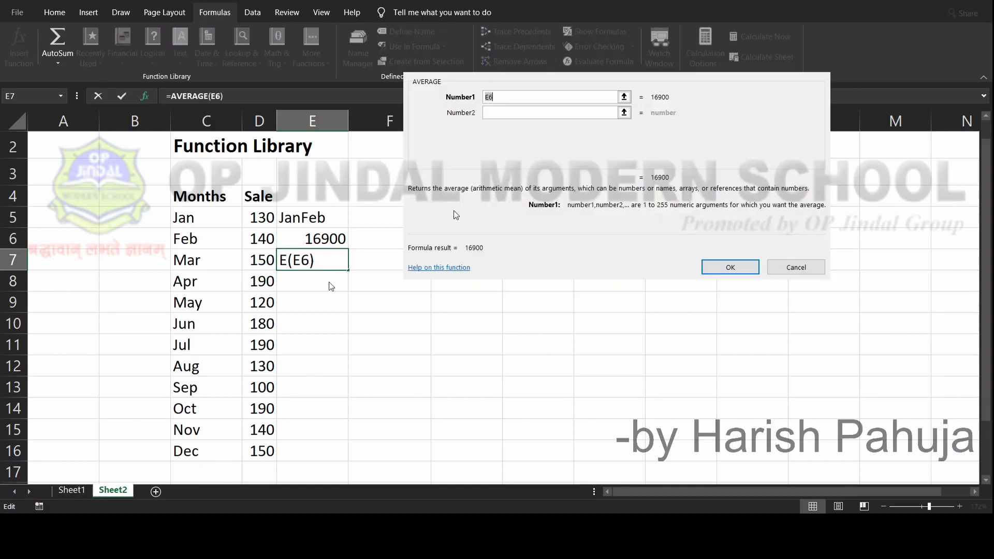
Replace the AVERAGE function's Number1 argument with the August to December sales range D12:D16 and complete the formula
click(508, 98)
key(BackSpace)
key(BackSpace)
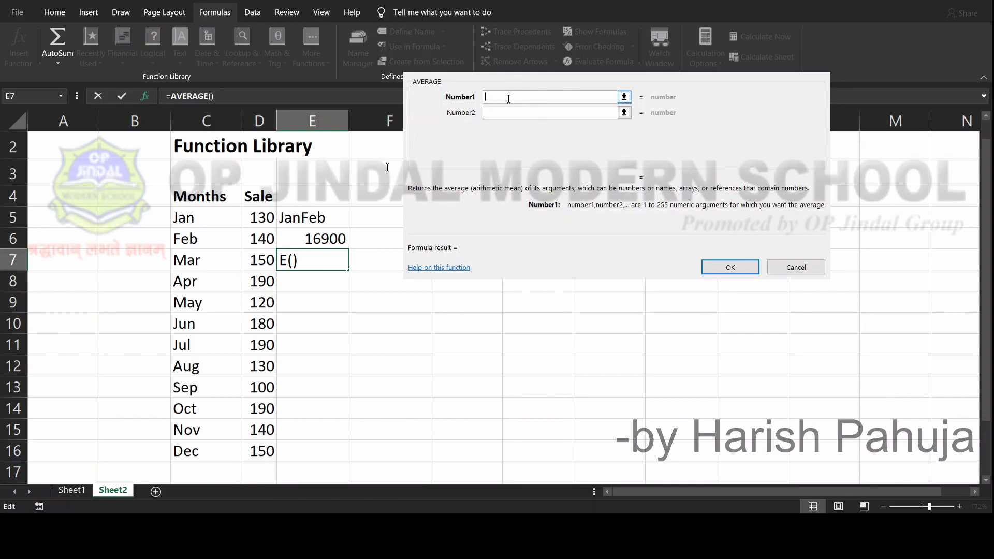
click(261, 367)
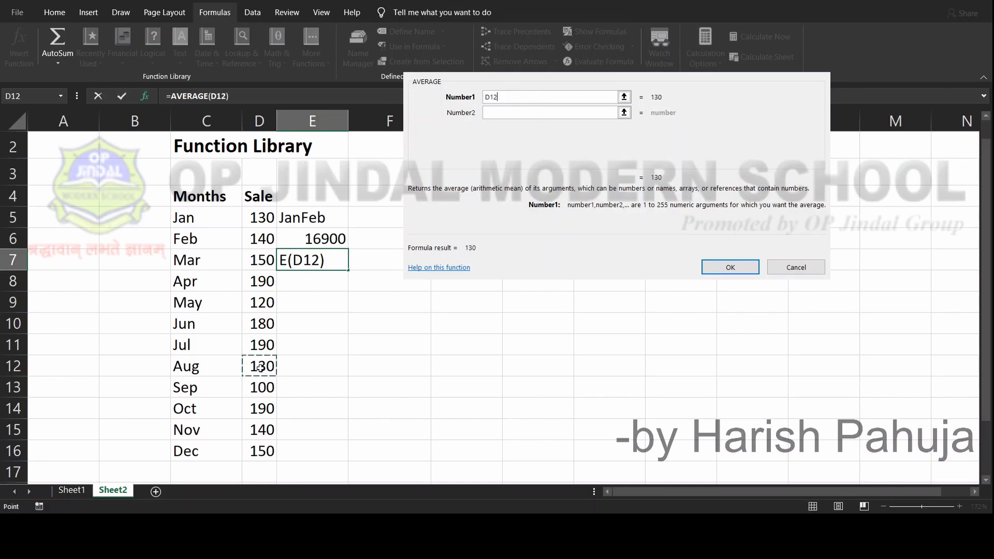
key(shift+Down)
key(shift+Down)
key(shift+Down)
key(shift+Down)
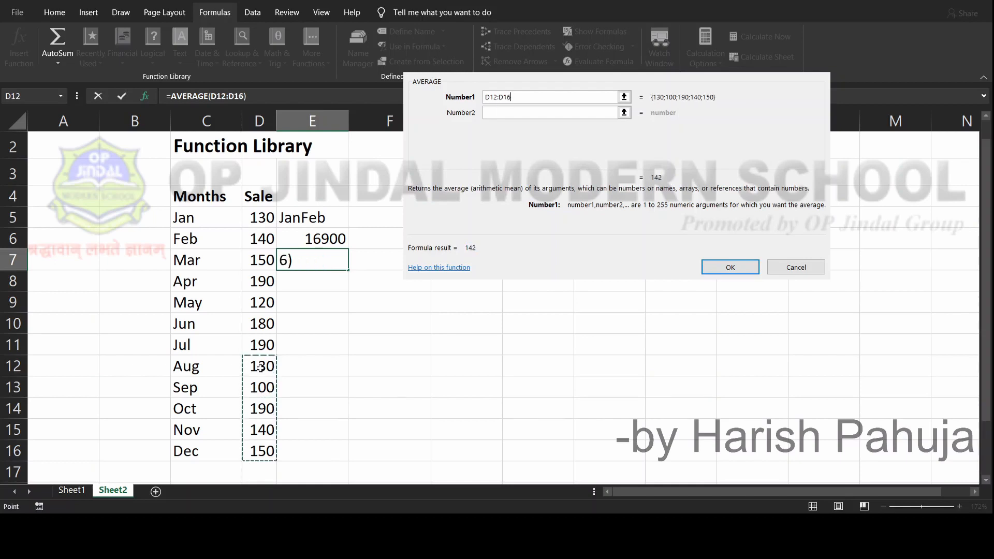
click(713, 269)
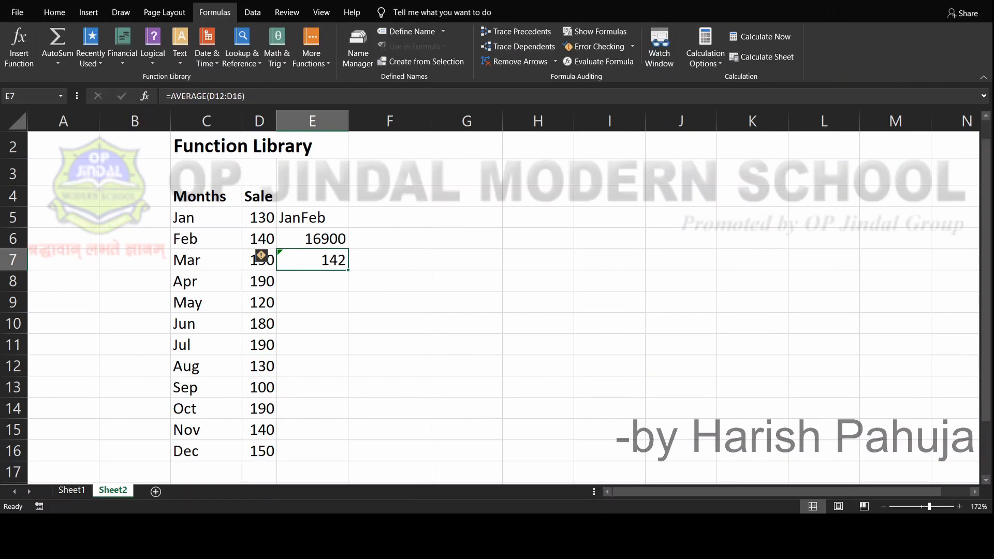
click(825, 525)
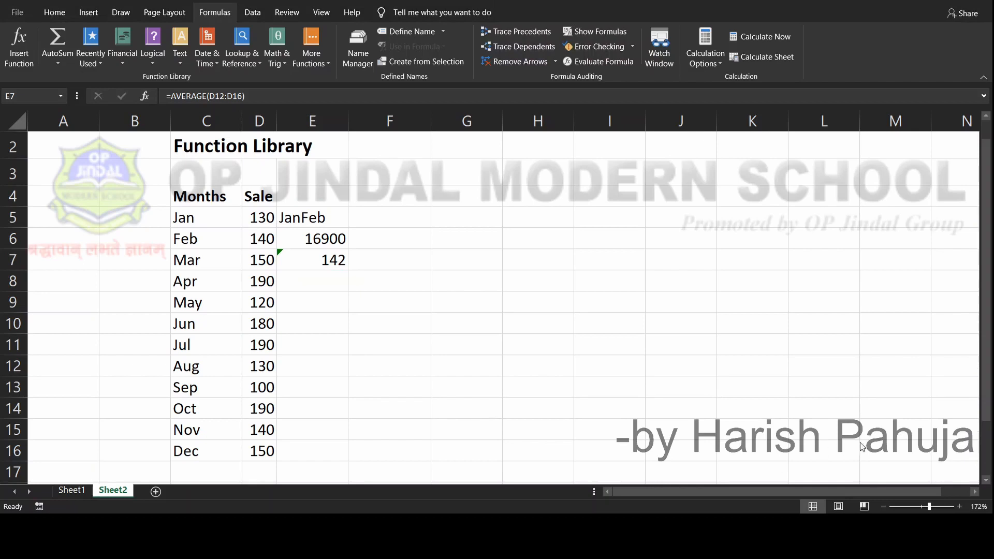